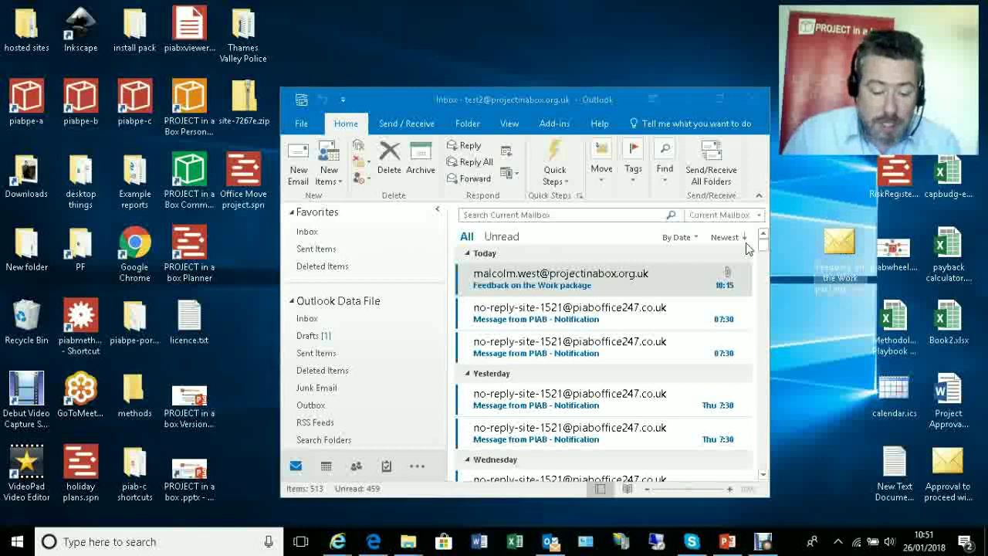
- Launch PROJECT in a box, then move its window left and widen it
left_click(187, 162)
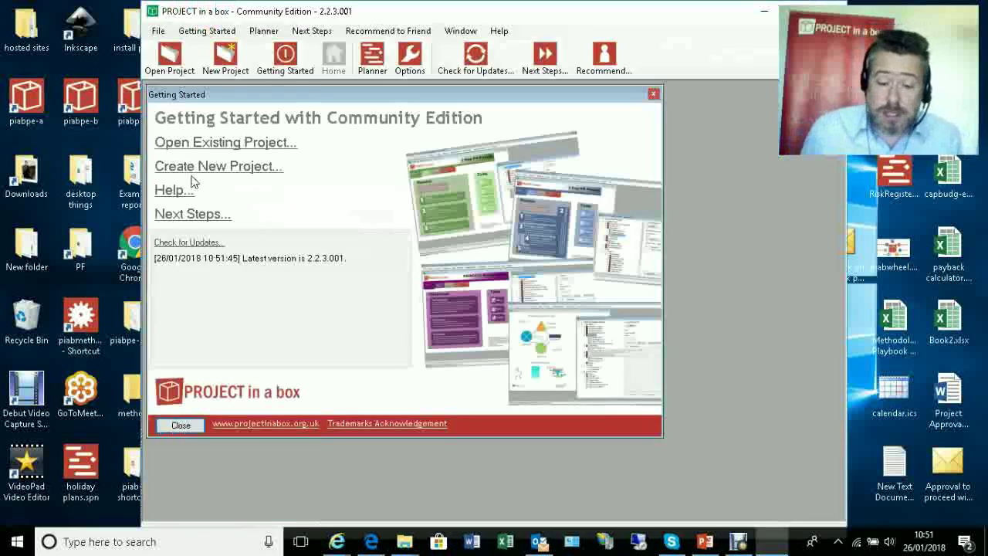
left_click_drag(577, 11, 448, 11)
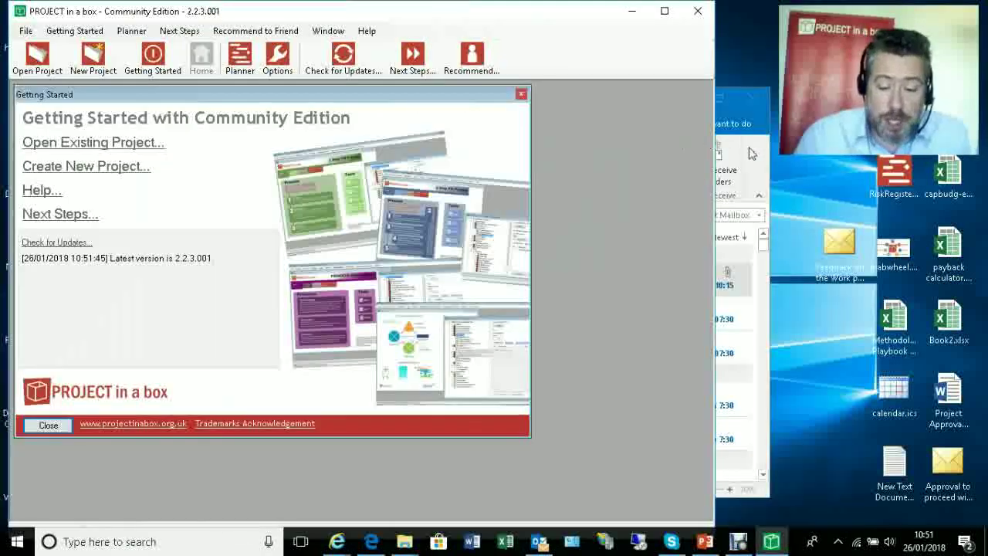
left_click_drag(711, 130, 802, 130)
- Open the existing Office Move project
left_click(116, 144)
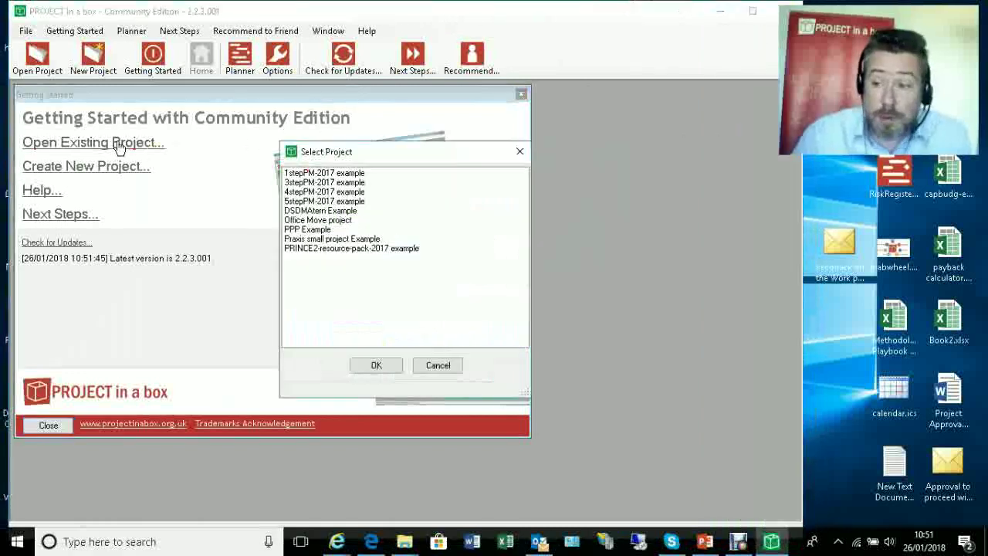
left_click(317, 220)
left_click(399, 361)
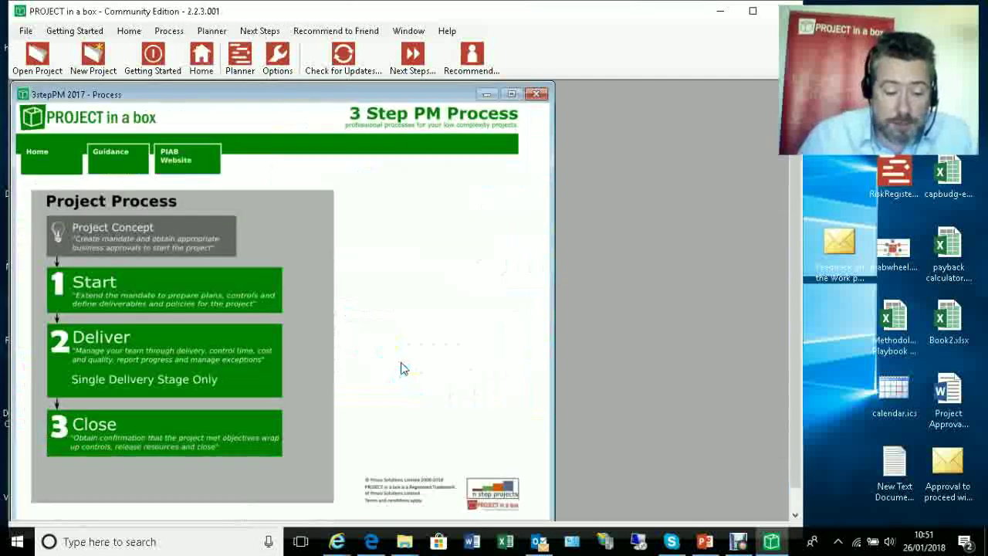
- Show the Start-stage documents and select the PM and Board Comms folder
left_click(193, 297)
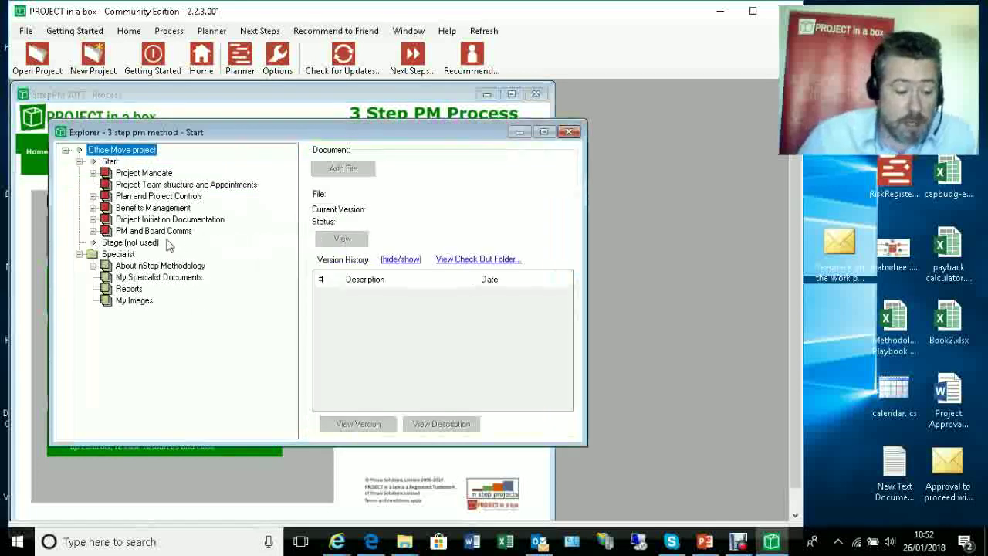
left_click(93, 230)
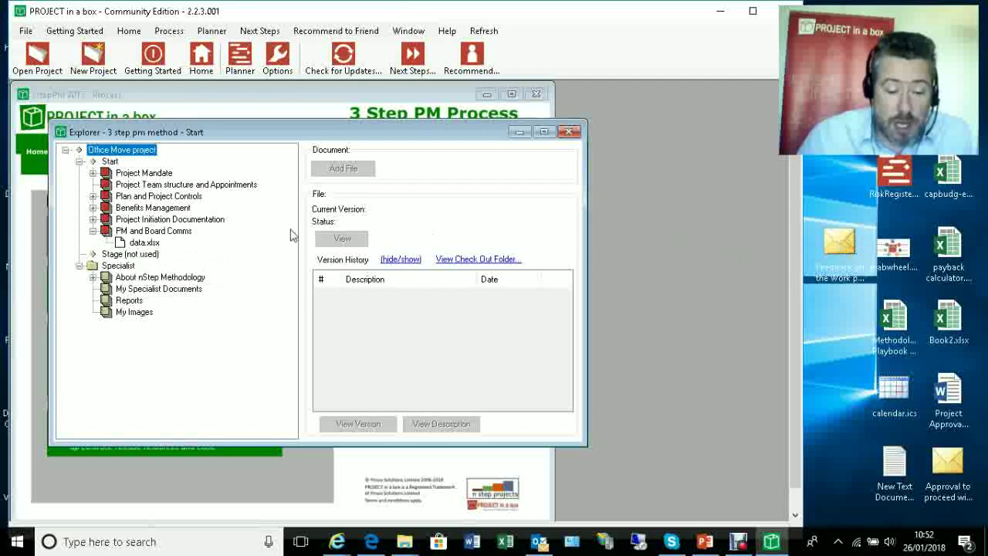
left_click(154, 231)
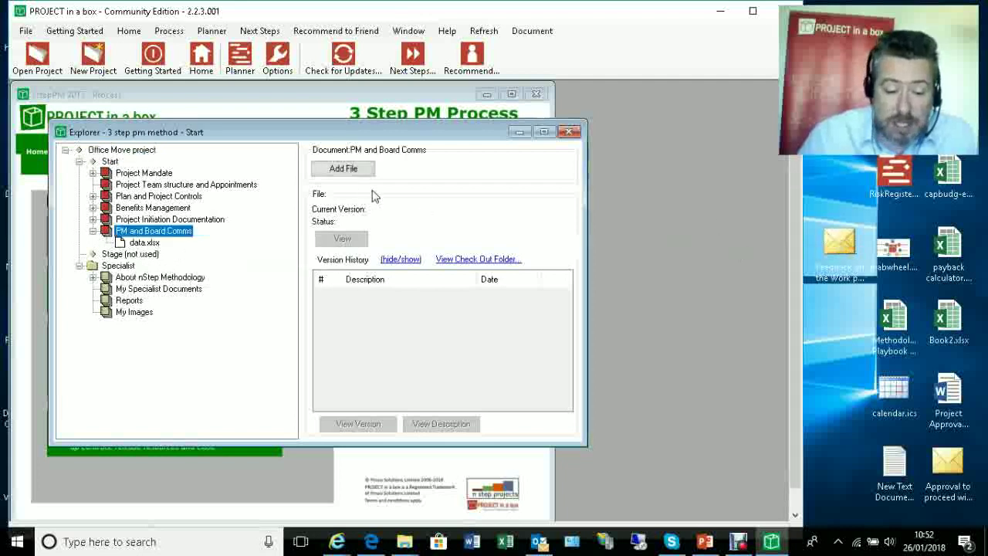
- Add Feedback on the Work package.msg from the Desktop, with a description naming its sender
left_click(339, 171)
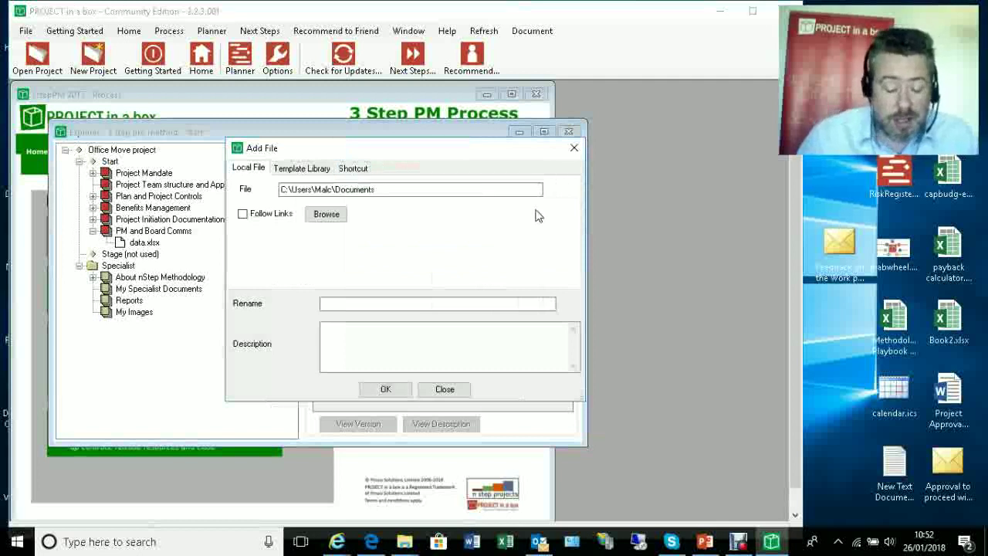
left_click(327, 215)
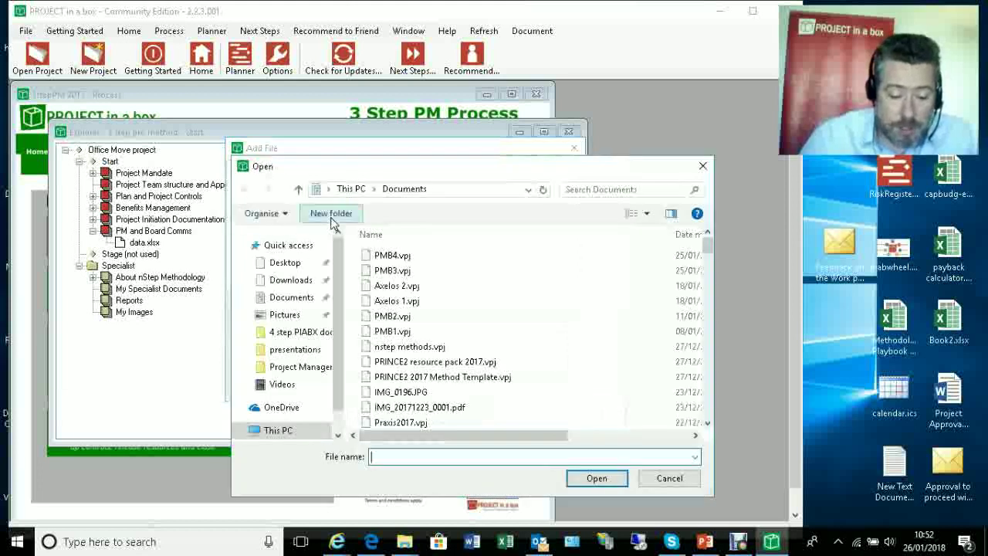
left_click(285, 263)
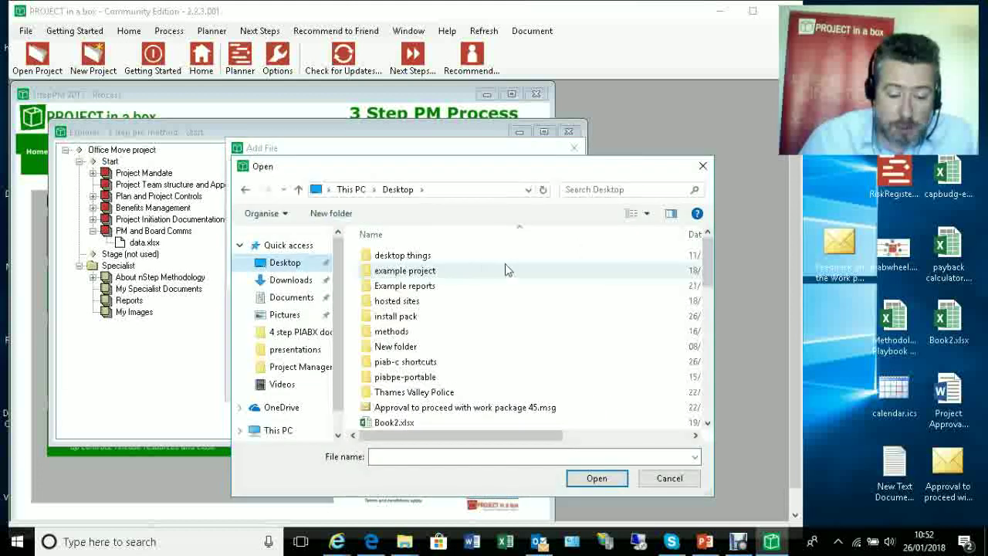
left_click_drag(710, 243, 711, 293)
left_click(443, 385)
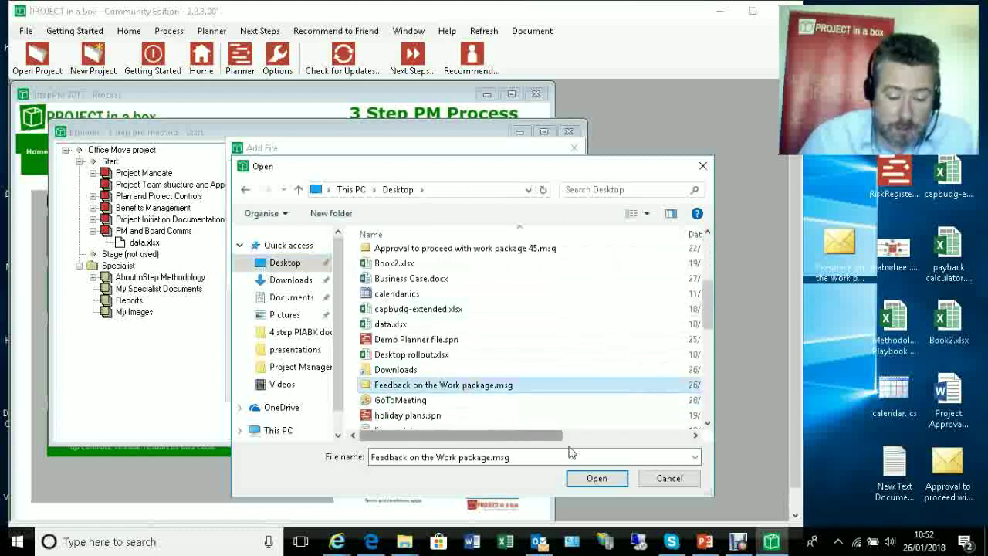
left_click(602, 479)
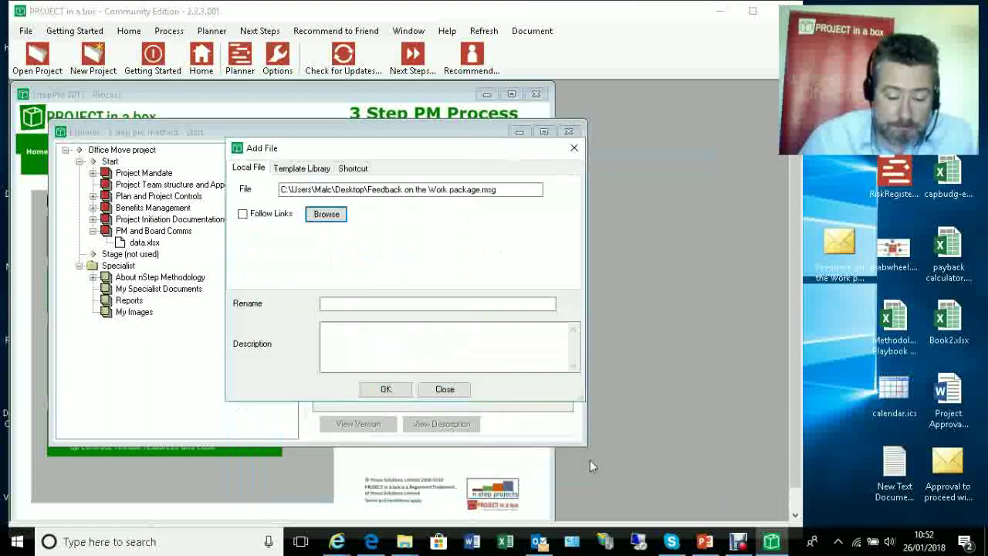
left_click(371, 342)
type("from Malc")
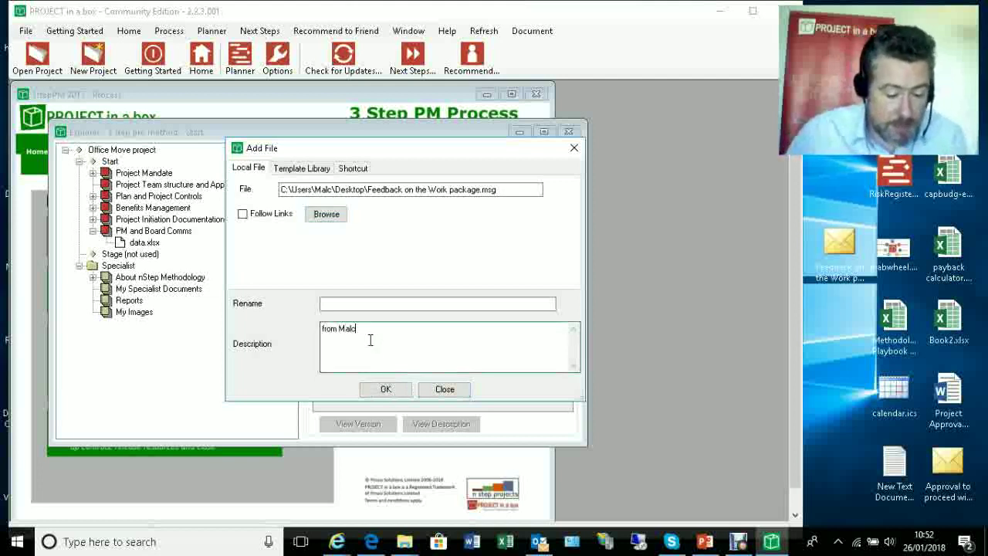
left_click(386, 388)
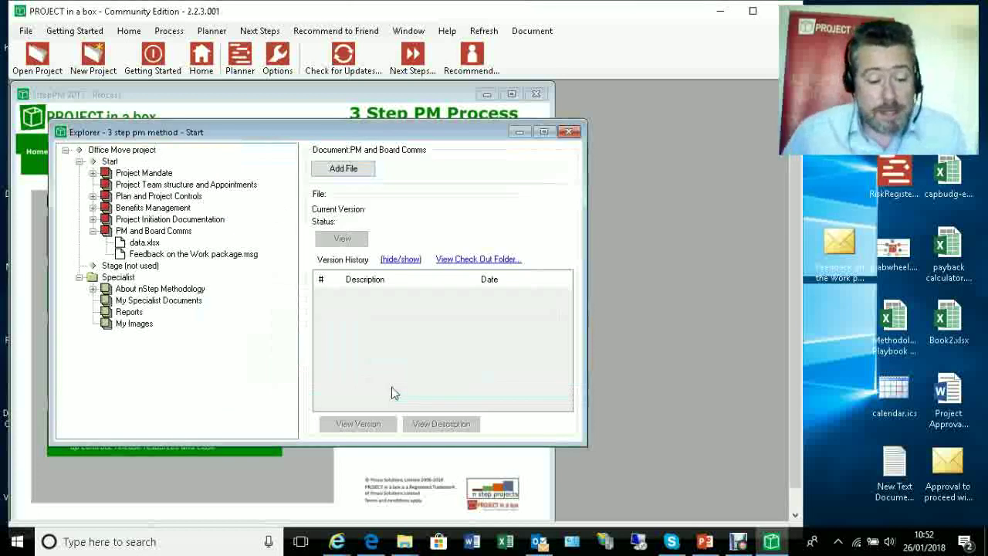
- Select Feedback on the Work package.msg to display its version 1 history
left_click(207, 256)
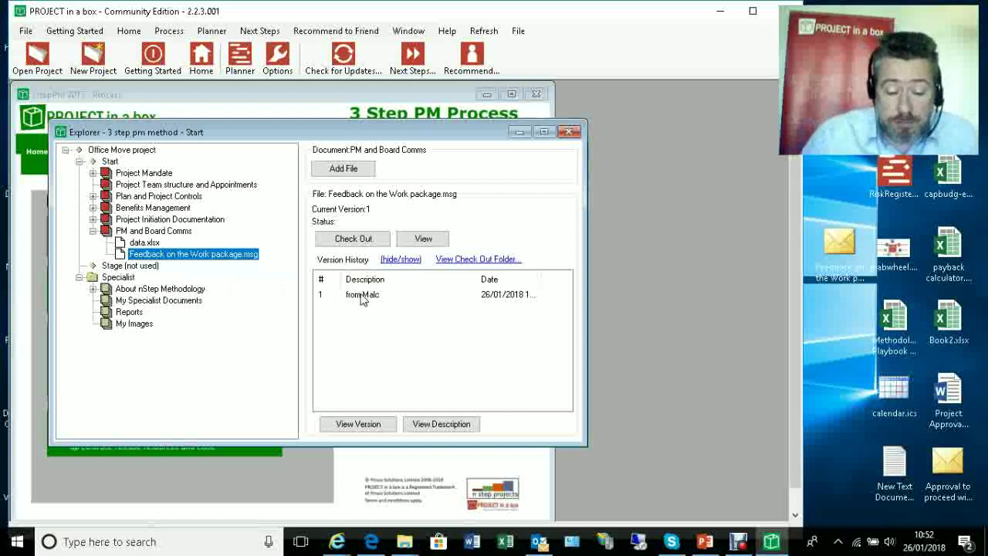
double_click(226, 258)
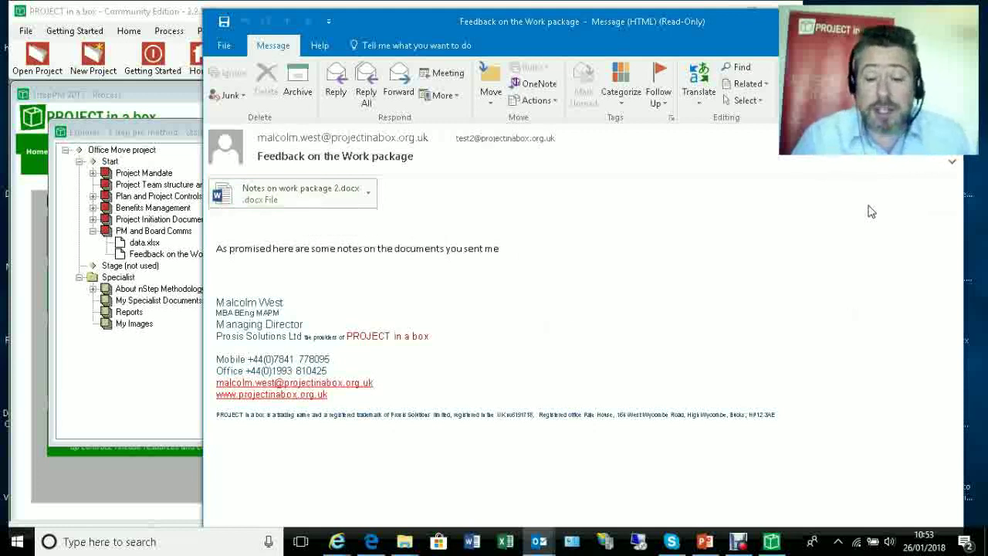
key("Escape")
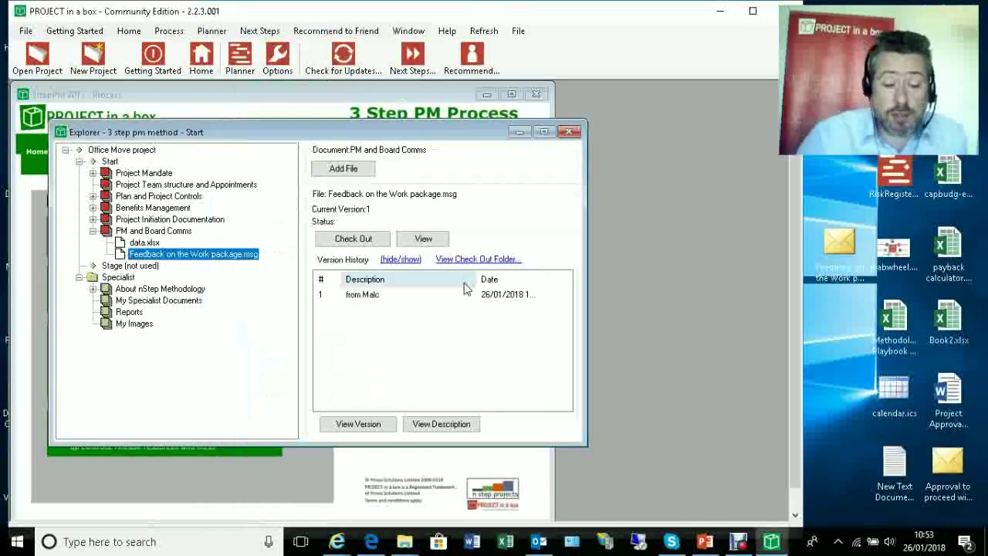
- Reposition the Explorer window, maximize the main window, and open the Deliver stage's documents
left_click_drag(381, 137, 547, 186)
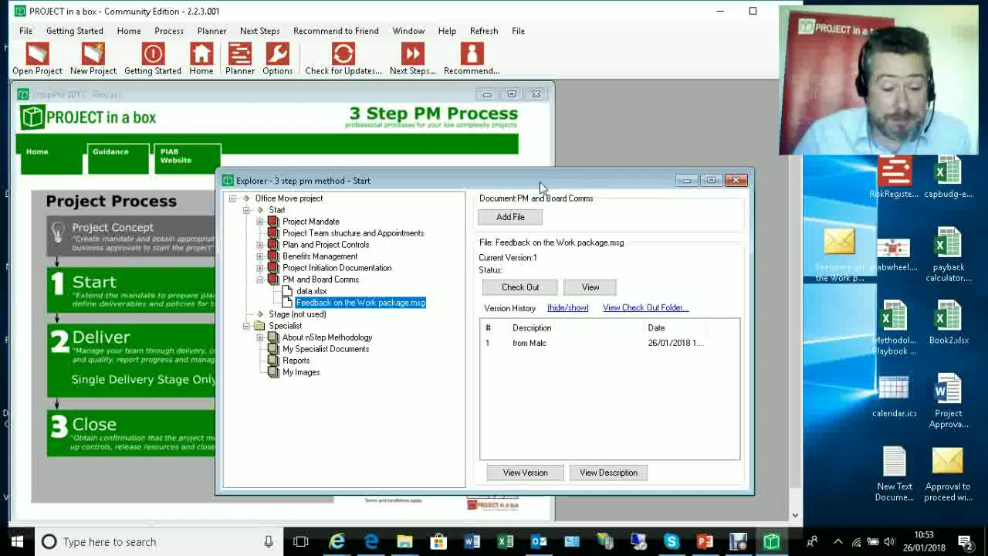
left_click_drag(543, 190, 601, 204)
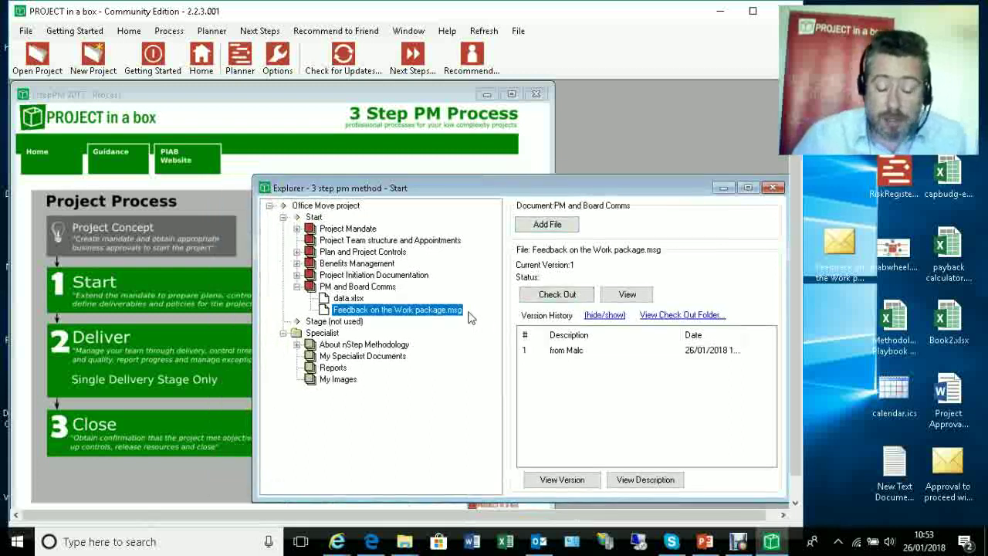
left_click_drag(507, 190, 494, 183)
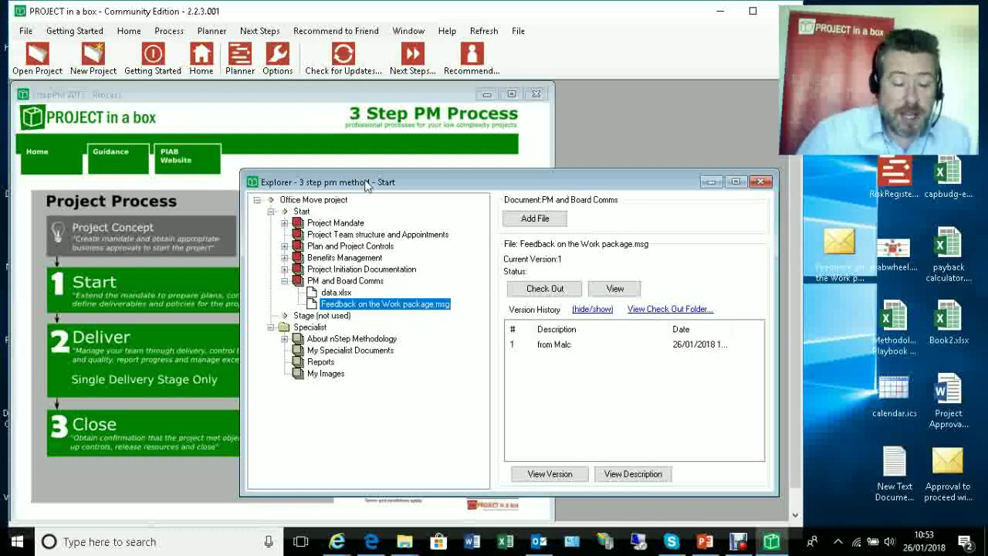
left_click(754, 14)
left_click_drag(538, 179, 688, 181)
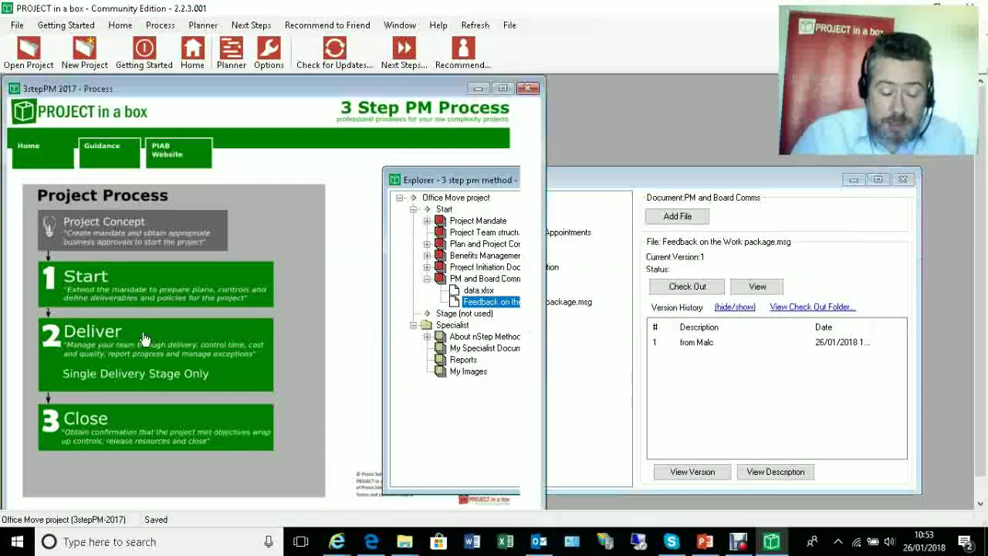
left_click(69, 337)
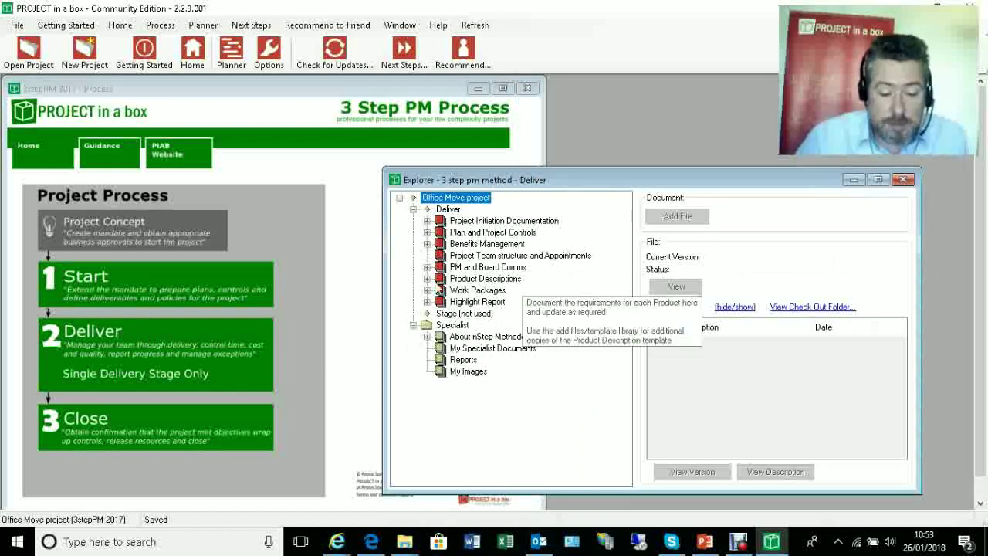
- Expand Product Descriptions and Work Packages, select Work Package.docx, and begin adding a file there
left_click(482, 279)
left_click(478, 291)
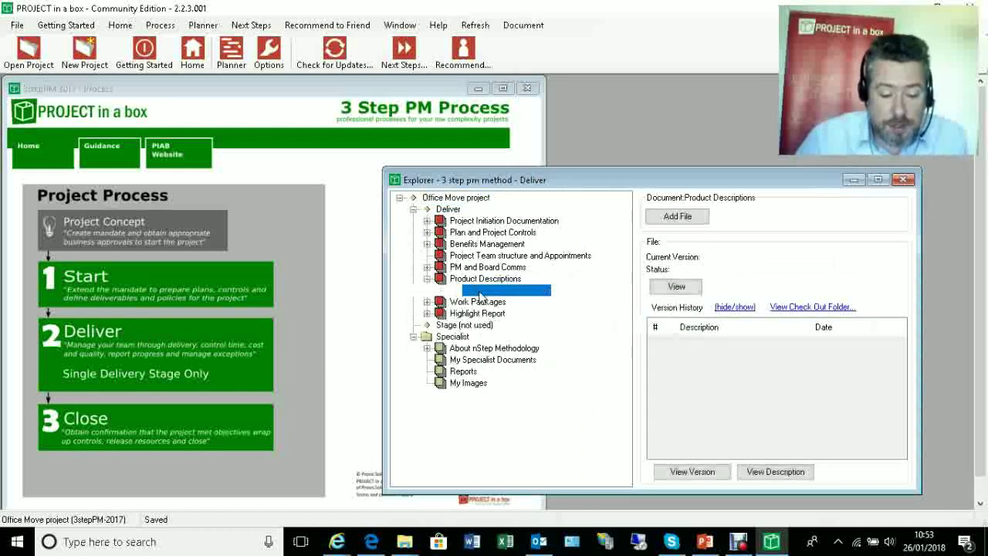
left_click(427, 302)
left_click(480, 314)
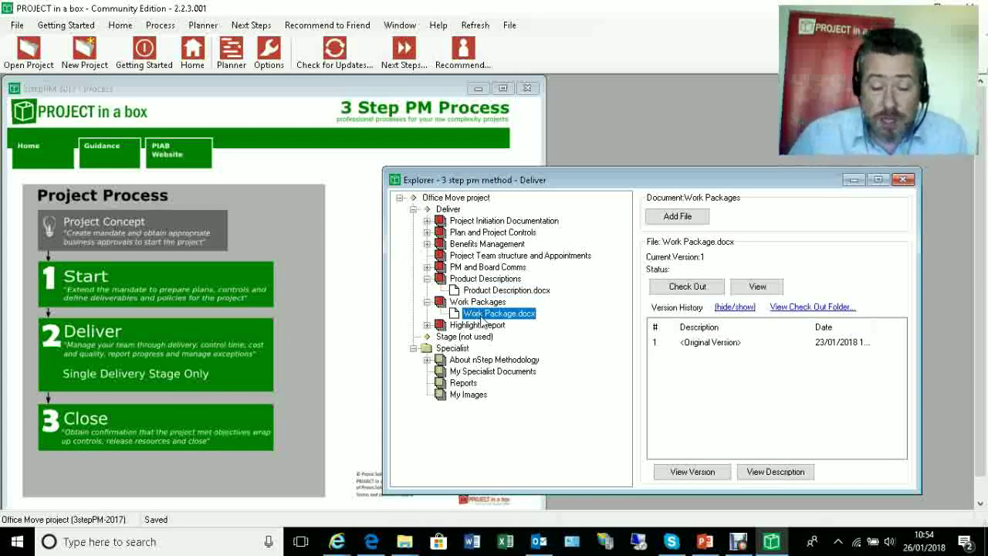
left_click(673, 219)
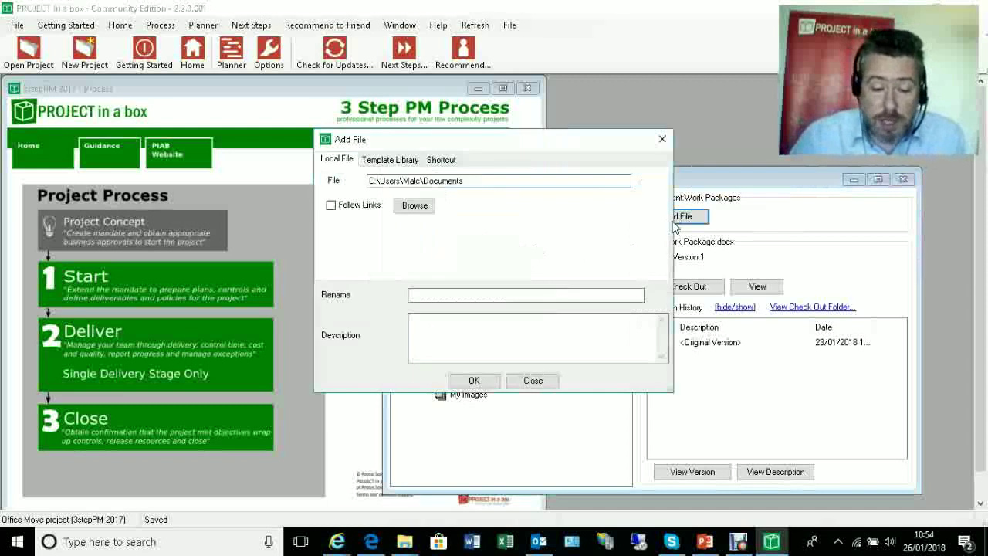
- Create Work package 2.docx from the Template Library's Work Package.docx template
left_click(390, 160)
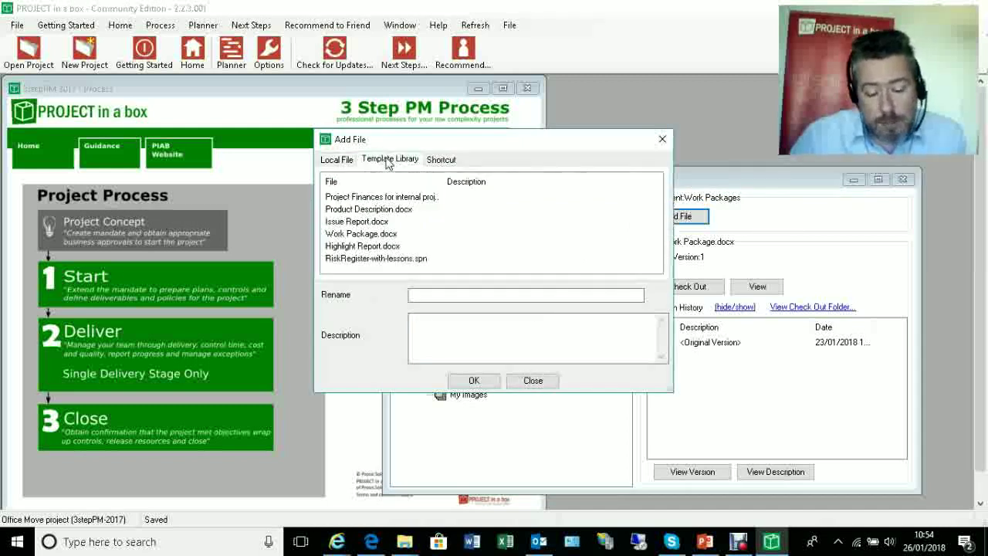
left_click(372, 233)
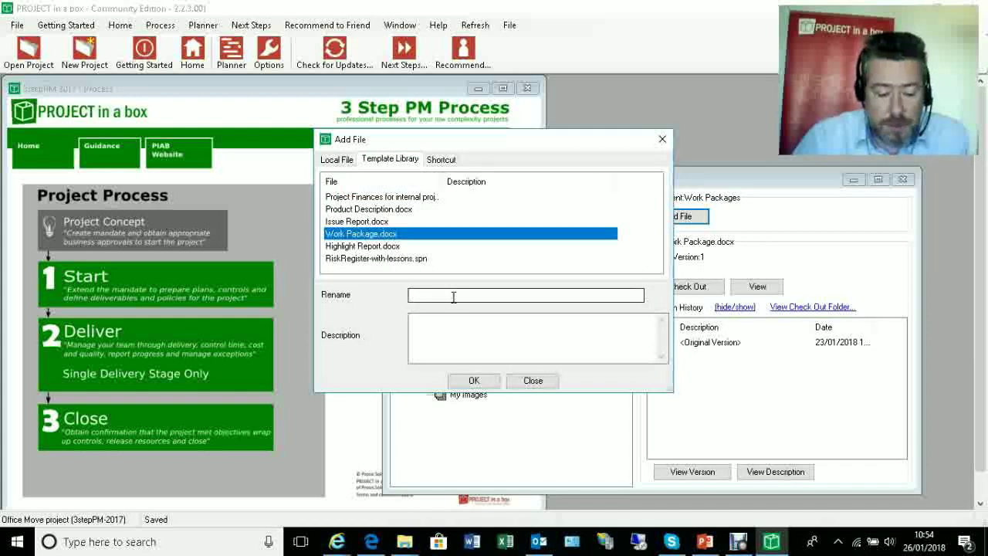
left_click(438, 299)
type("Work packag")
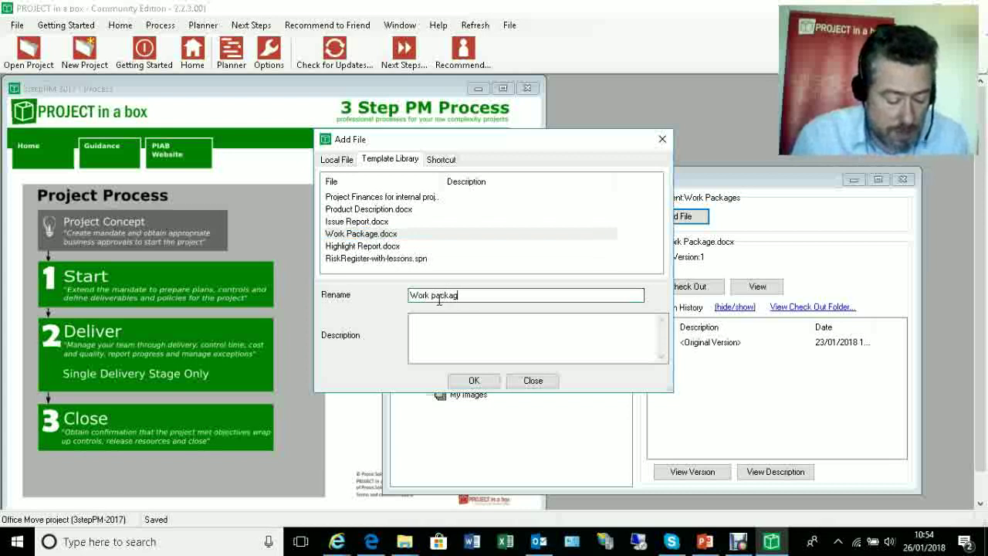
left_click(472, 380)
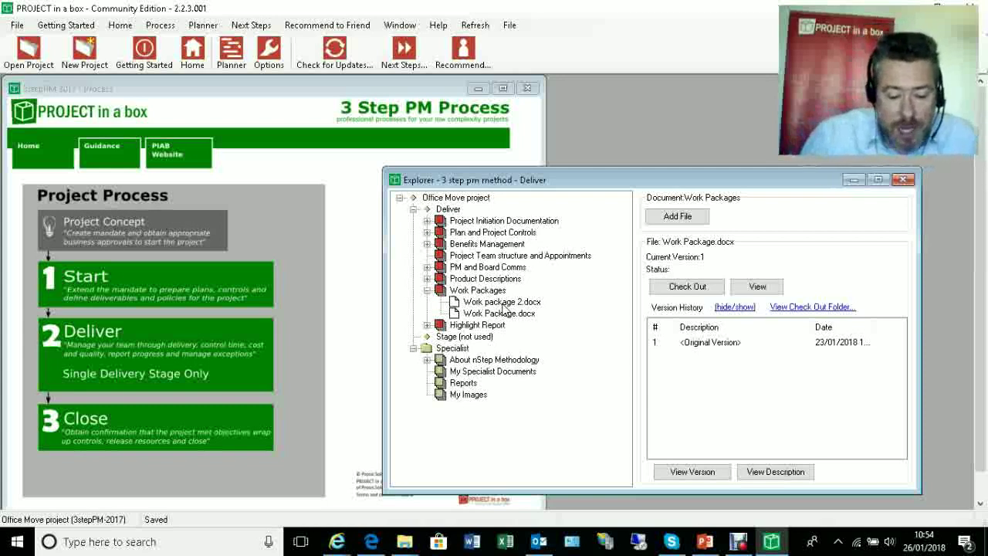
- Check out Work package 2.docx and open it in Word
left_click(502, 304)
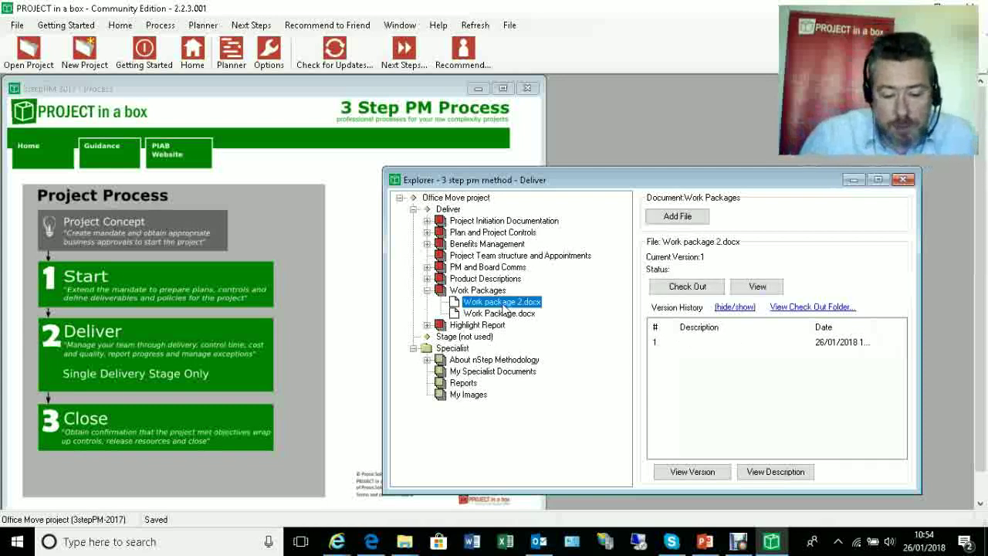
left_click(683, 287)
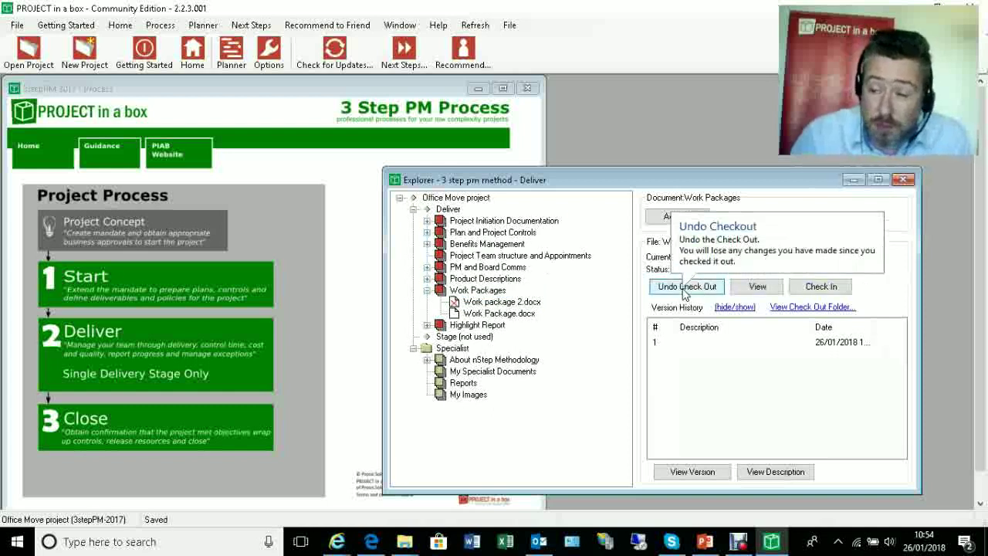
double_click(500, 303)
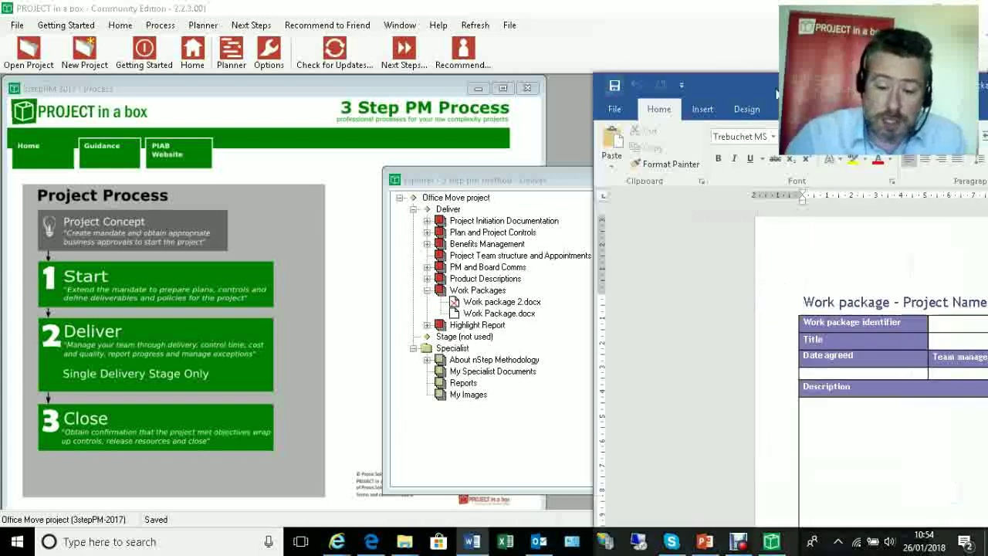
- Center the Word window and scroll down to the Tolerances, Constraints and Reporting arrangements sections
left_click_drag(915, 87, 421, 32)
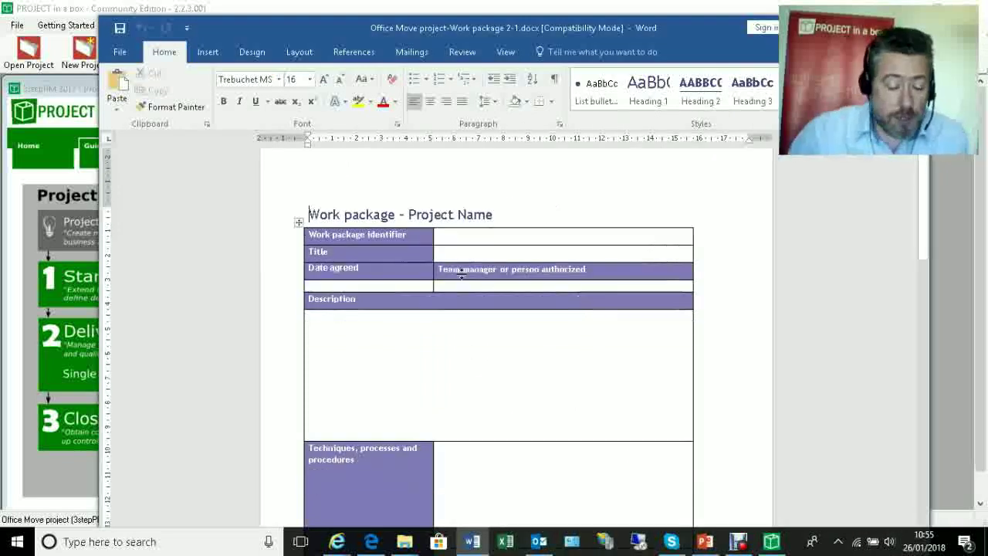
scroll(428, 359, "down", 5)
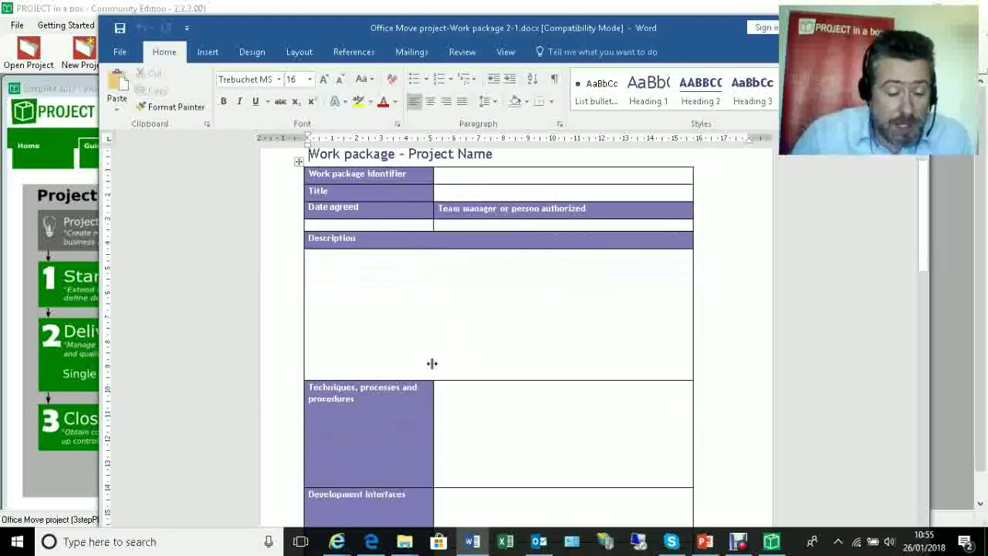
scroll(466, 340, "down", 2)
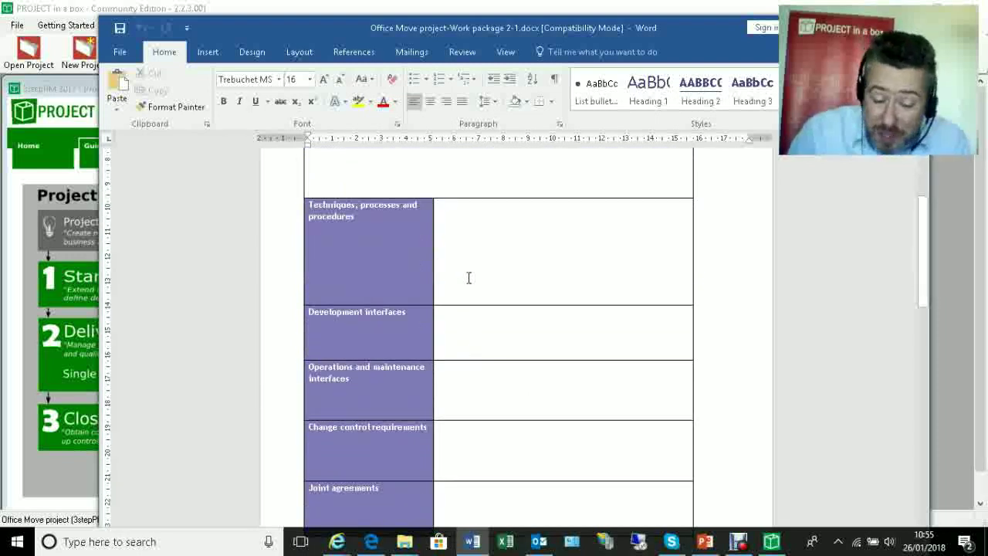
scroll(477, 347, "down", 2)
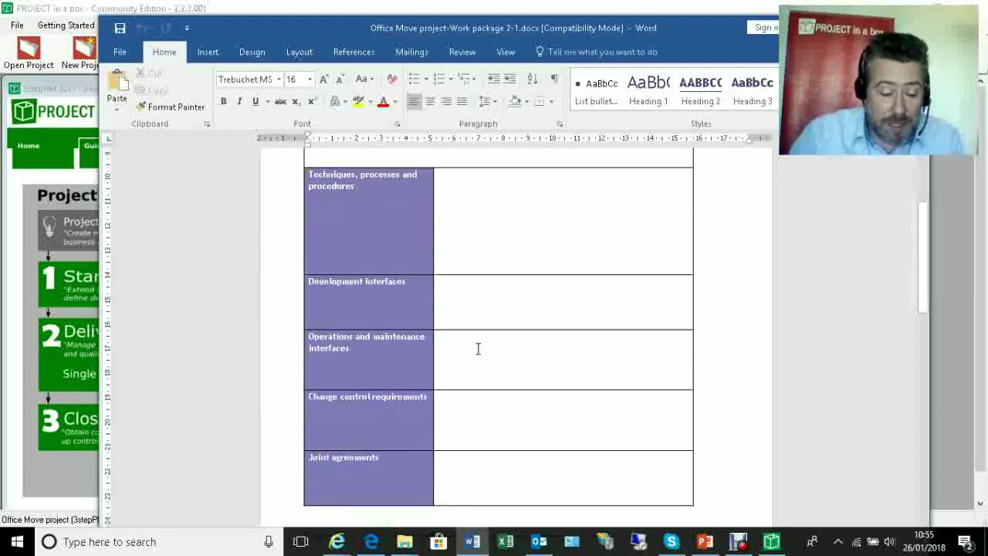
scroll(478, 349, "down", 1)
scroll(478, 355, "down", 8)
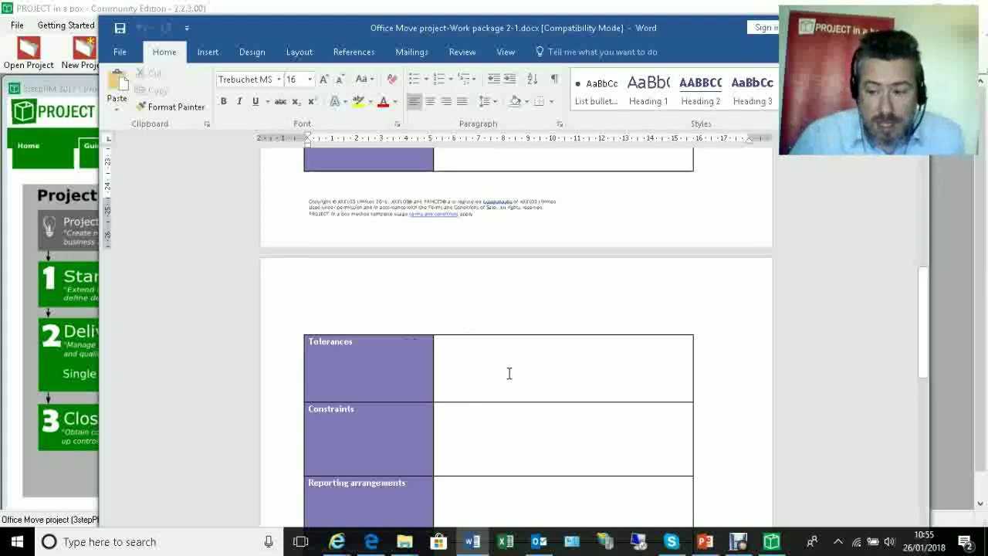
- Scroll to the Approval method and acceptance entries, then switch to the agenda slide show
scroll(509, 373, "down", 2)
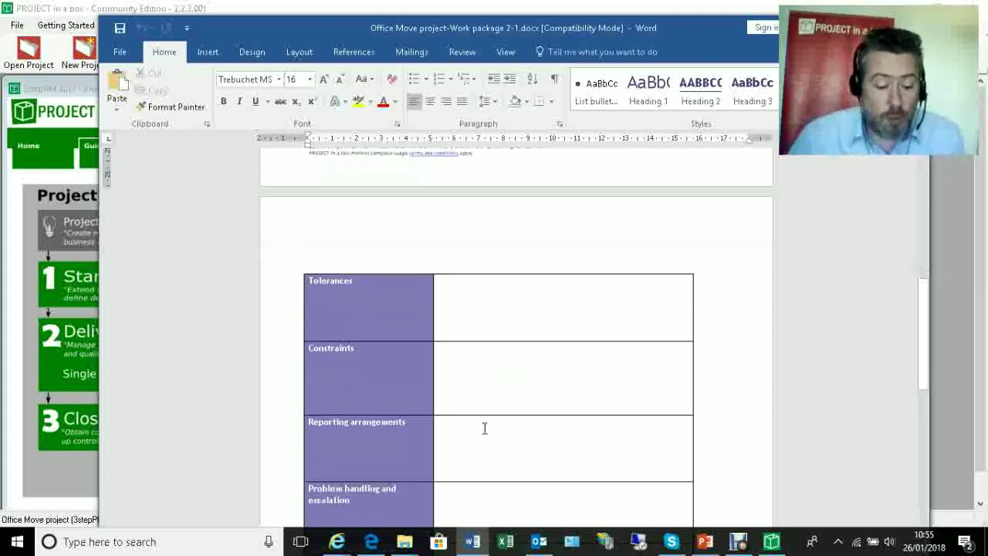
scroll(479, 434, "up", 6)
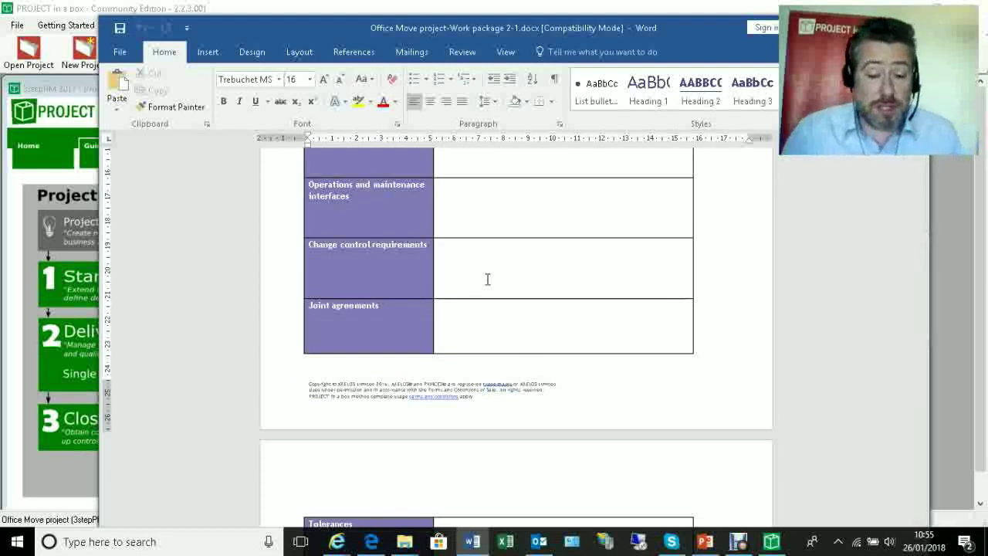
scroll(532, 276, "down", 4)
scroll(532, 277, "down", 2)
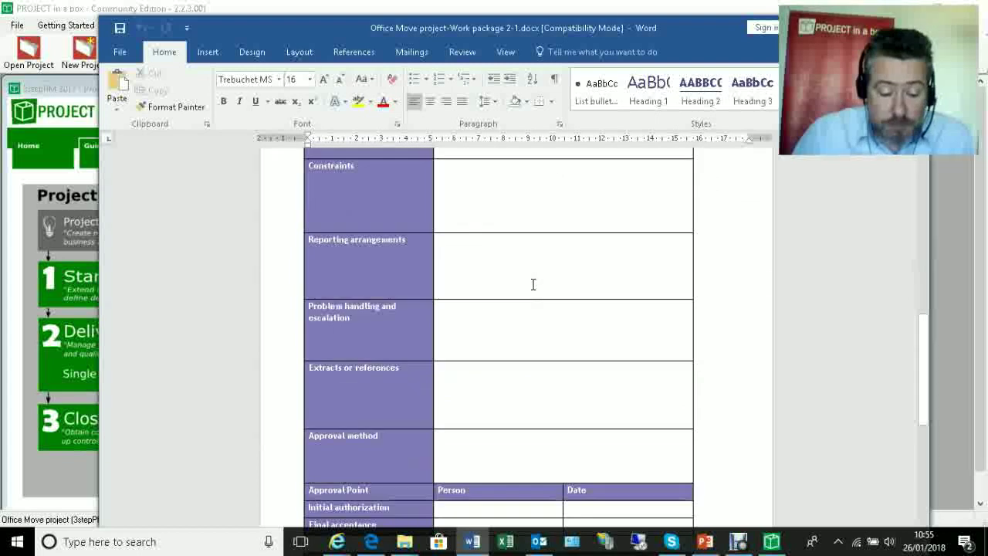
scroll(531, 282, "down", 1)
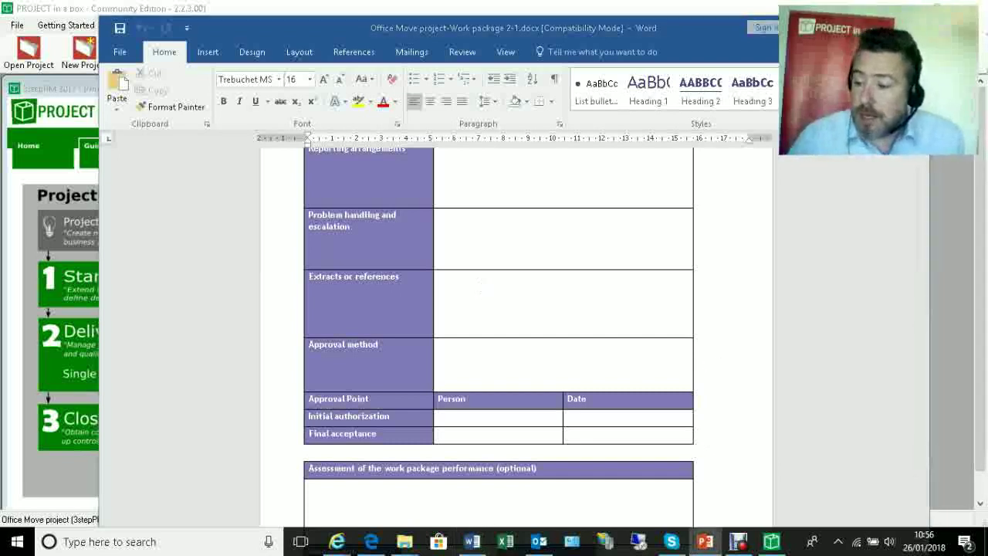
key("alt+Tab")
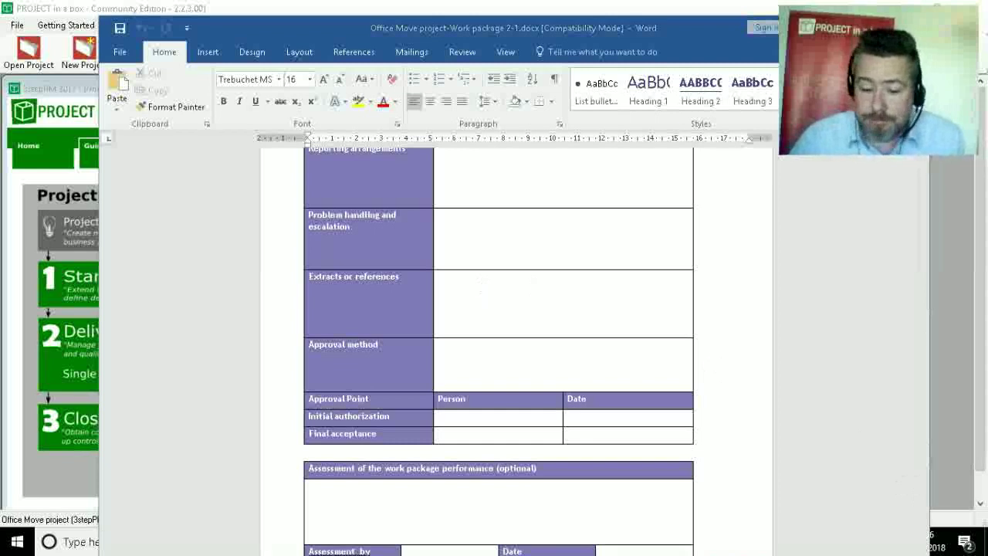